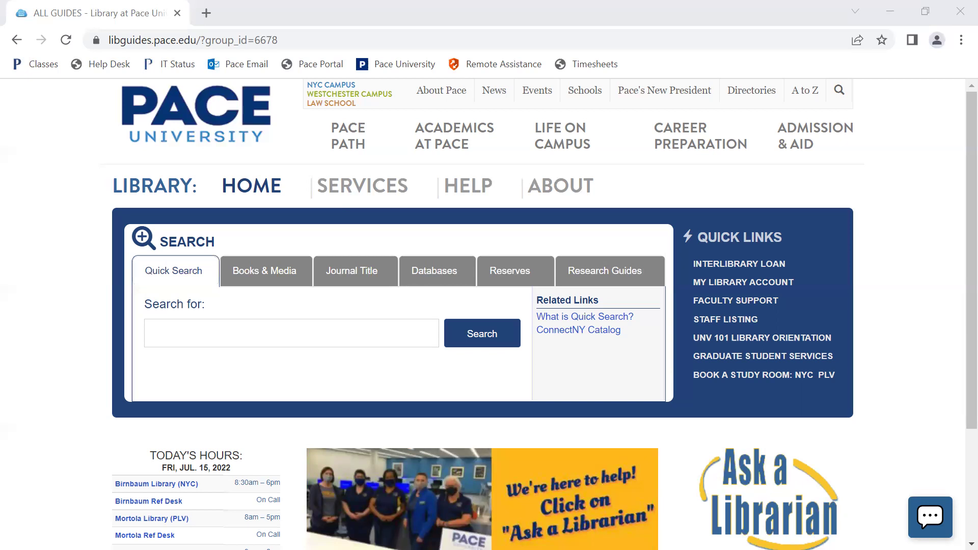
Show the A-Z Databases list for letter P and scroll down to PubMed
{"action": "left_click", "coordinate": [439, 274]}
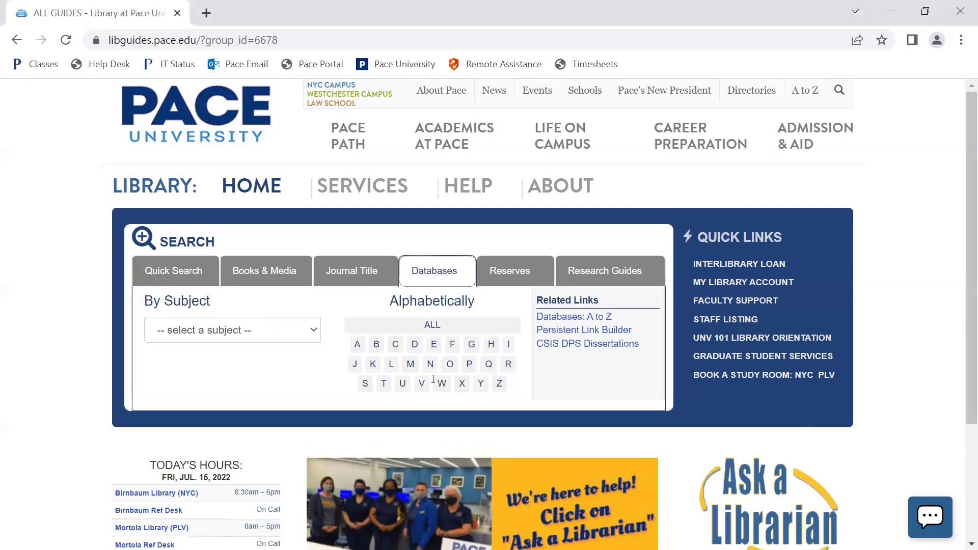
{"action": "left_click", "coordinate": [470, 365]}
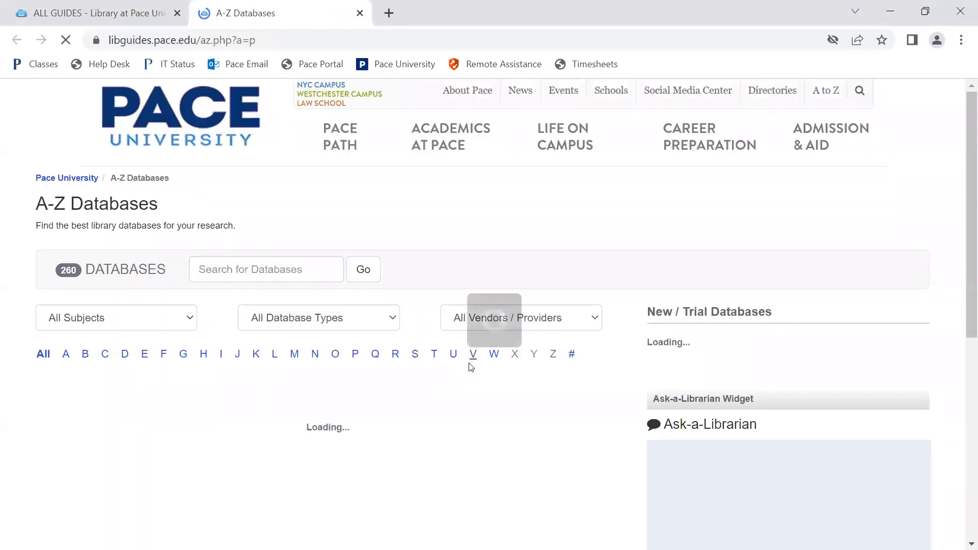
{"action": "scroll", "coordinate": [471, 367], "scroll_direction": "down", "scroll_amount": 5}
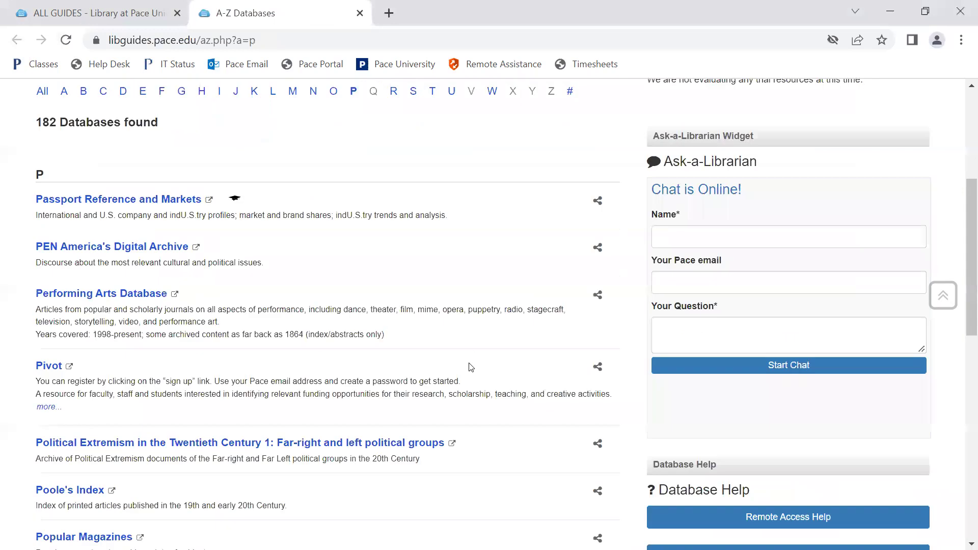
{"action": "scroll", "coordinate": [471, 367], "scroll_direction": "down", "scroll_amount": 10}
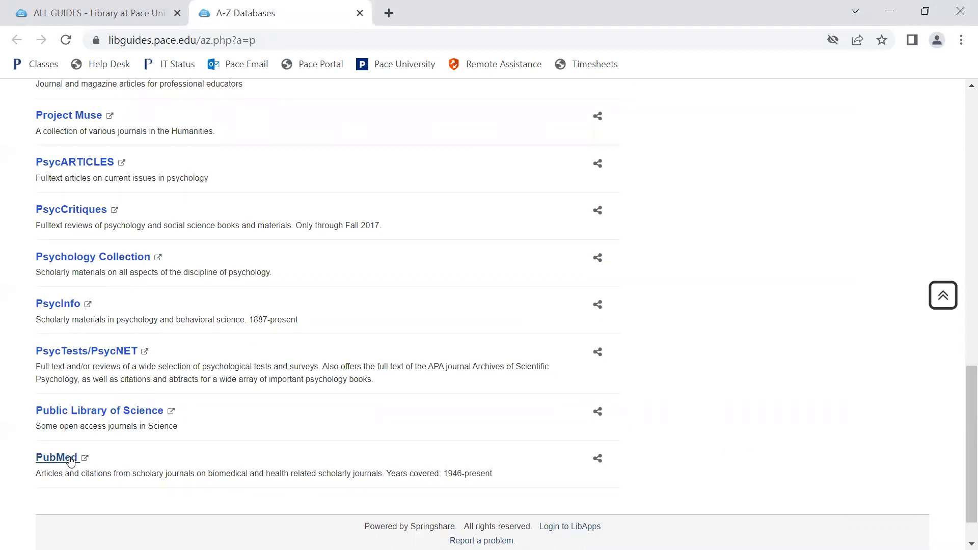
Open PubMed and search for 'physical therapy and pain management'
{"action": "left_click", "coordinate": [57, 458]}
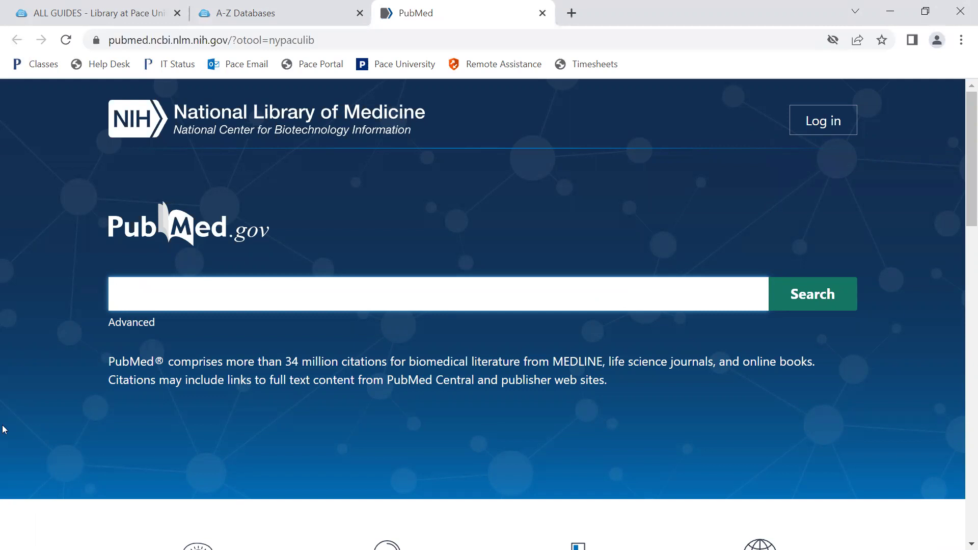
{"action": "type", "text": "physica"}
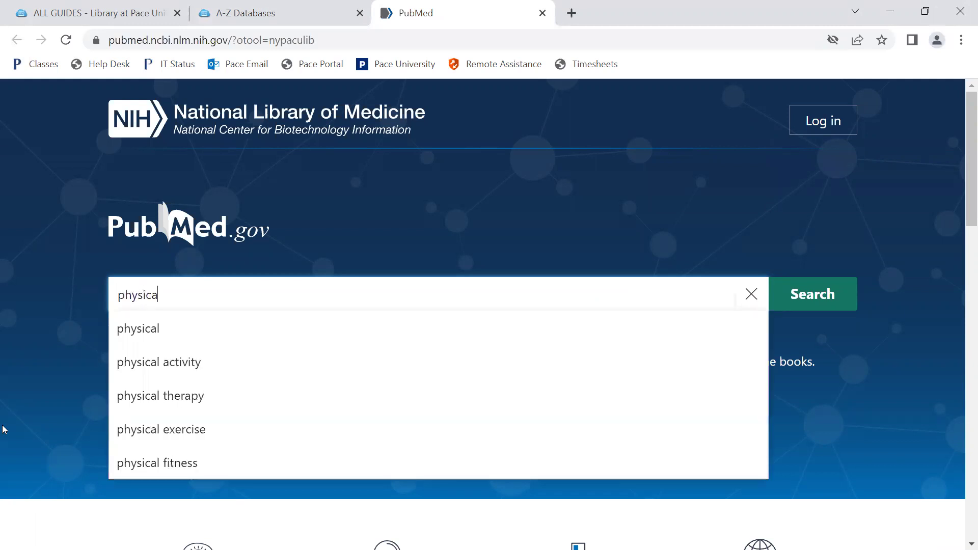
{"action": "type", "text": "l therapy and ap"}
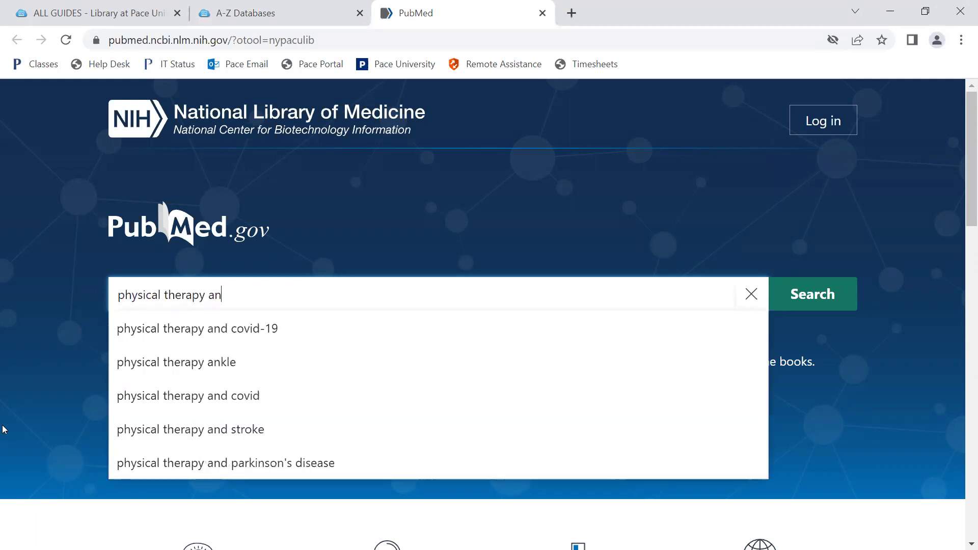
{"action": "key", "text": "BackSpace"}
{"action": "key", "text": "BackSpace"}
{"action": "type", "text": "pain managem"}
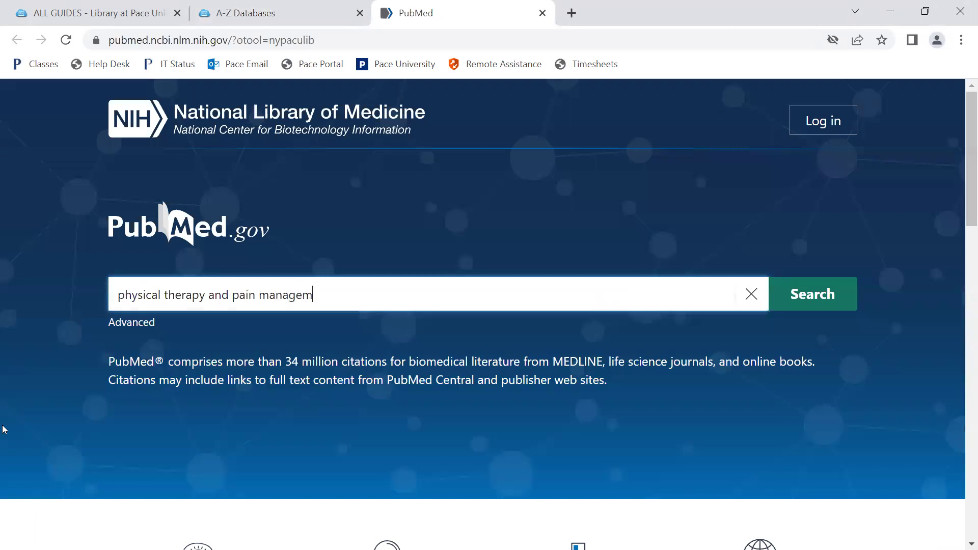
{"action": "type", "text": "ent"}
{"action": "key", "text": "Return"}
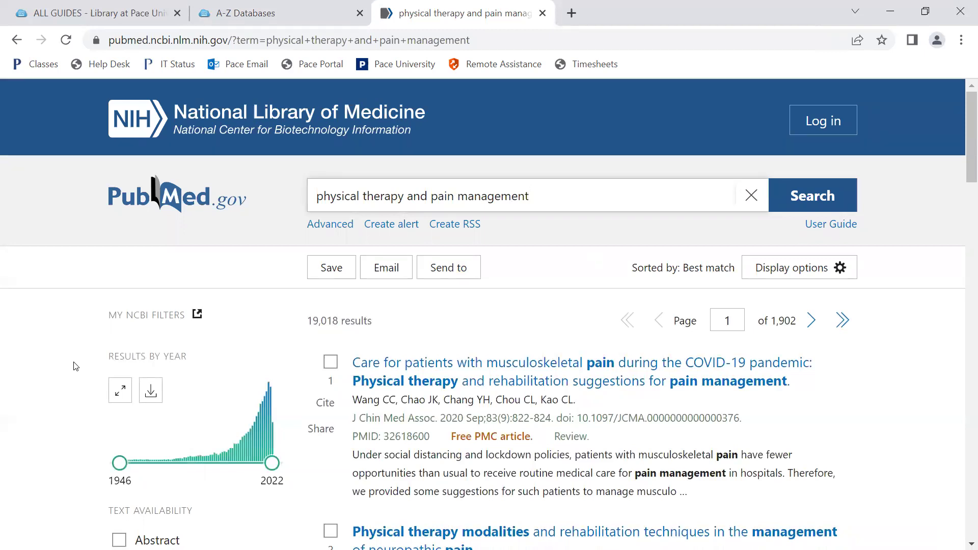
Tick the checkboxes of search results 1, 2 and 3
{"action": "scroll", "coordinate": [131, 332], "scroll_direction": "down", "scroll_amount": 3}
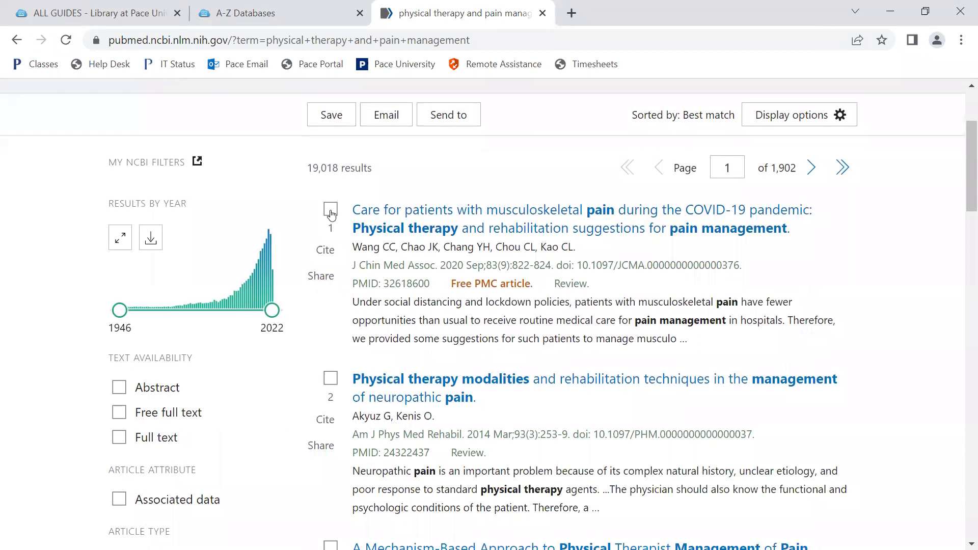
{"action": "left_click", "coordinate": [331, 209]}
{"action": "left_click", "coordinate": [330, 378]}
{"action": "scroll", "coordinate": [330, 389], "scroll_direction": "down", "scroll_amount": 1}
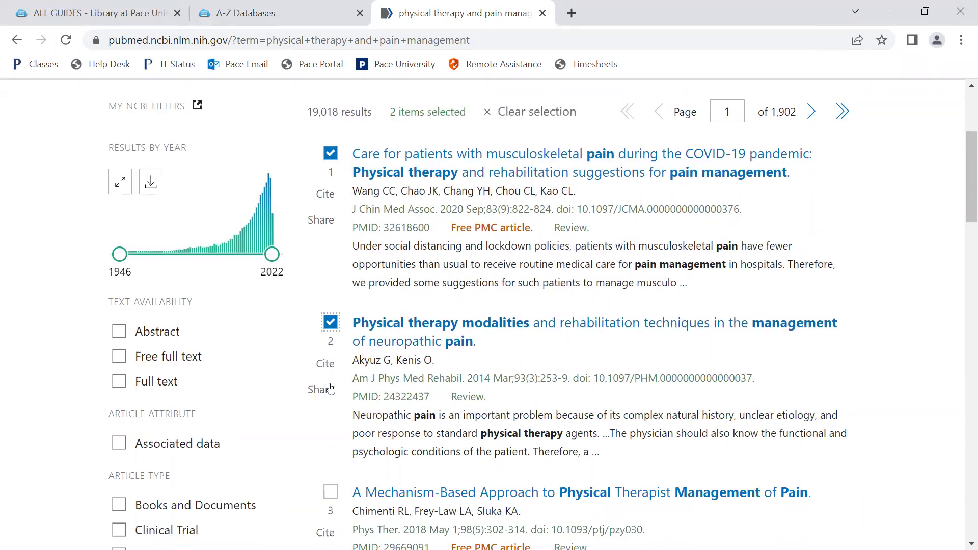
{"action": "scroll", "coordinate": [330, 389], "scroll_direction": "down", "scroll_amount": 2}
{"action": "left_click", "coordinate": [330, 394]}
{"action": "scroll", "coordinate": [331, 394], "scroll_direction": "up", "scroll_amount": 3}
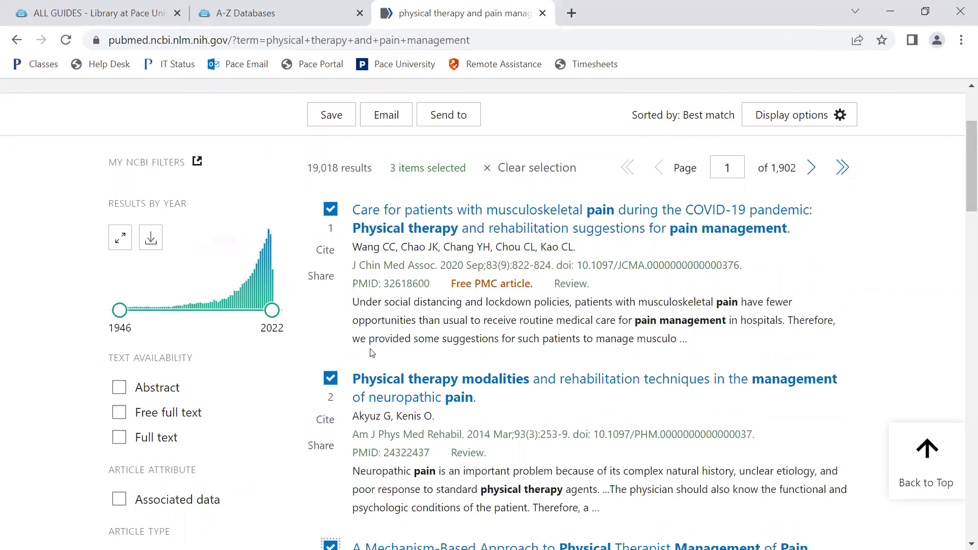
Send the selection to Citation manager, keeping the export limited to Selection (3)
{"action": "scroll", "coordinate": [376, 393], "scroll_direction": "up", "scroll_amount": 1}
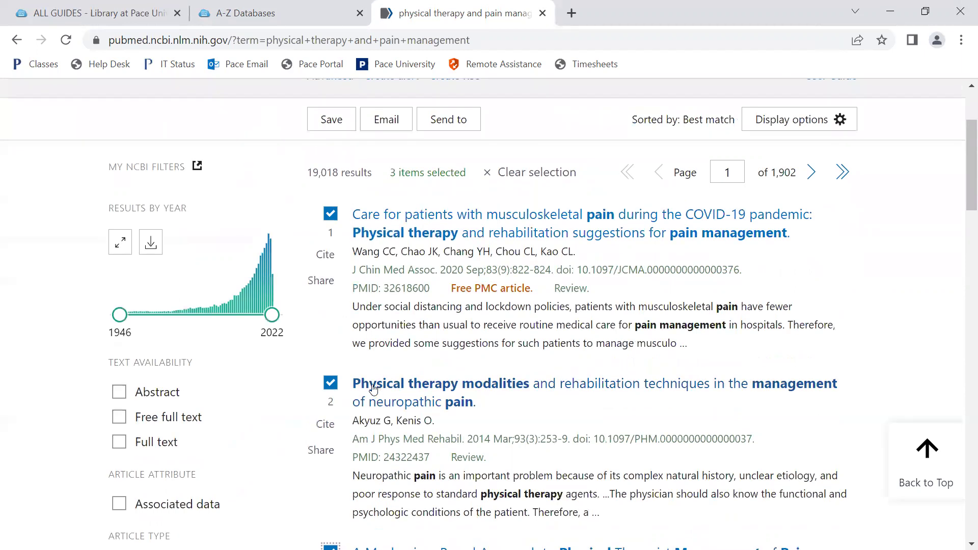
{"action": "scroll", "coordinate": [362, 391], "scroll_direction": "up", "scroll_amount": 3}
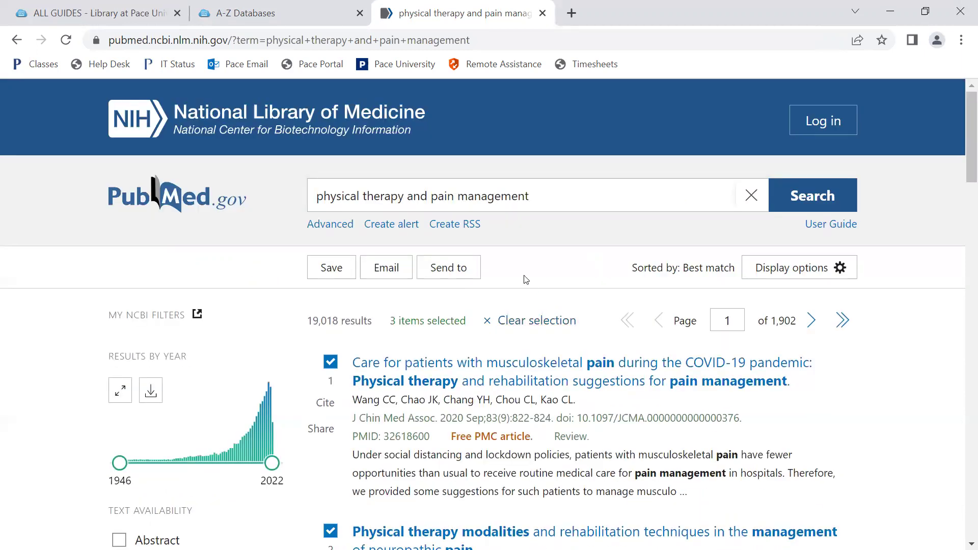
{"action": "left_click", "coordinate": [472, 280]}
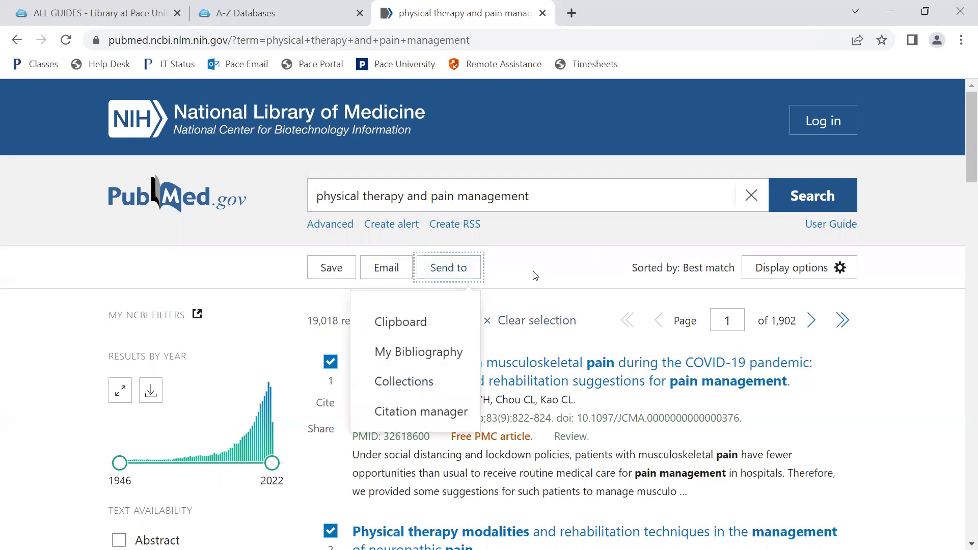
{"action": "left_click", "coordinate": [422, 413]}
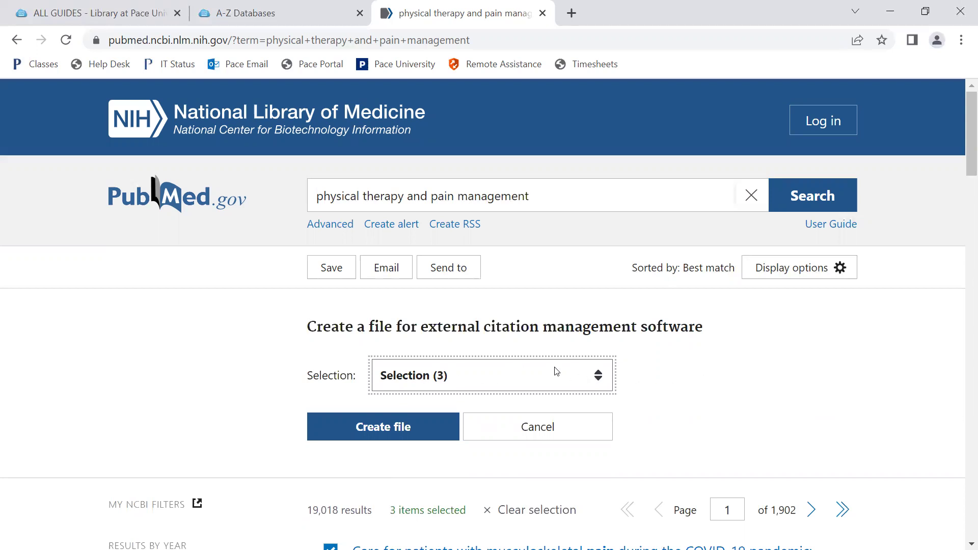
{"action": "left_click", "coordinate": [598, 378]}
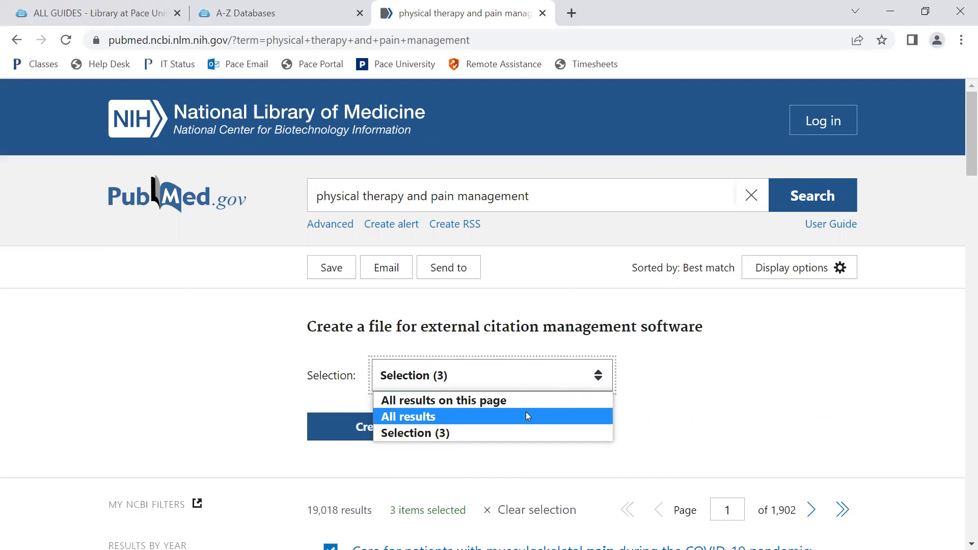
{"action": "left_click", "coordinate": [753, 387]}
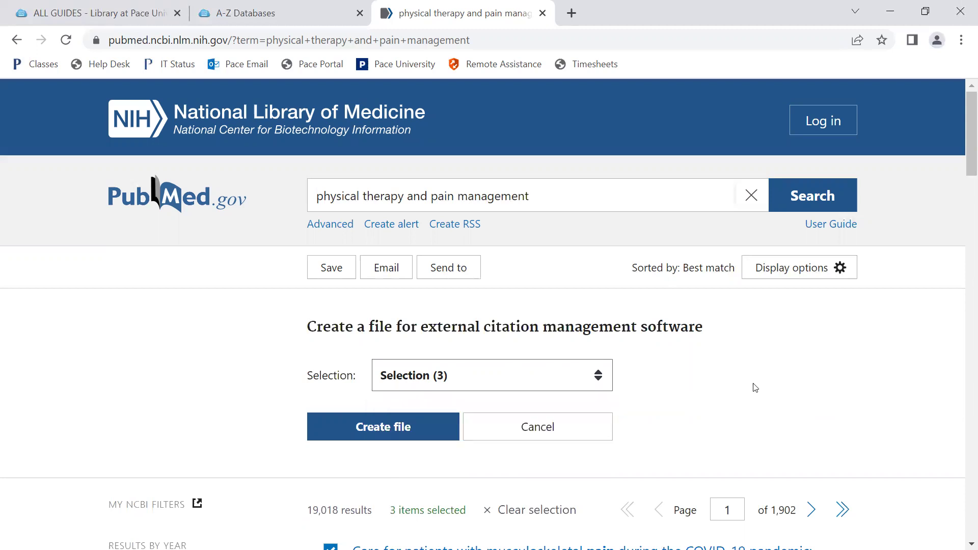
Create and download the citation manager .nbib file
{"action": "left_click", "coordinate": [339, 439]}
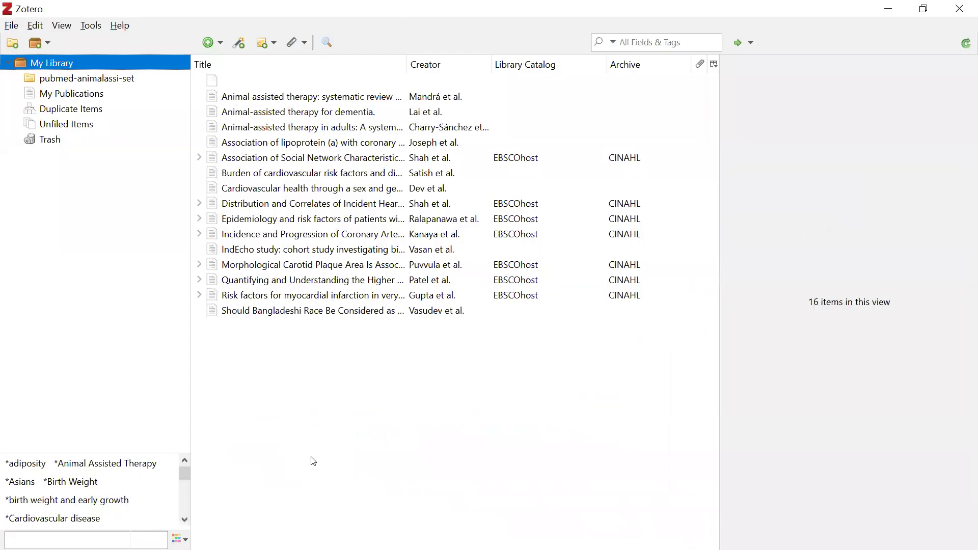
Import pubmed-physicalth-set.nbib through File > Import, placing its items in a new collection
{"action": "left_click", "coordinate": [19, 29]}
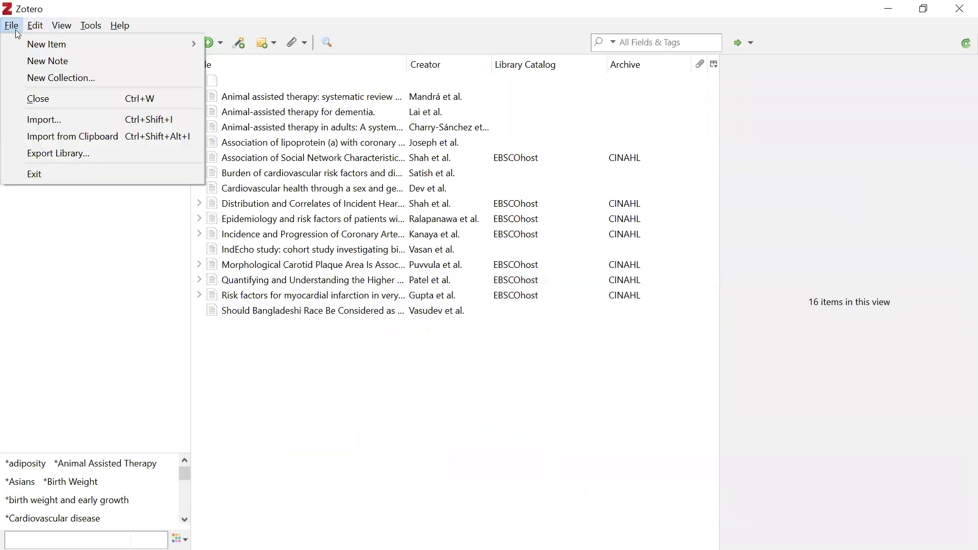
{"action": "left_click", "coordinate": [141, 119]}
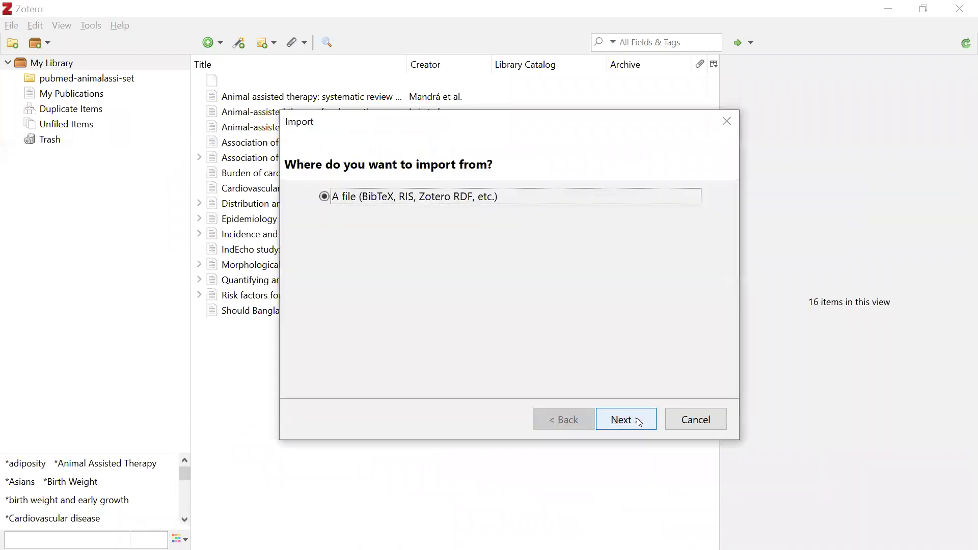
{"action": "left_click", "coordinate": [637, 421]}
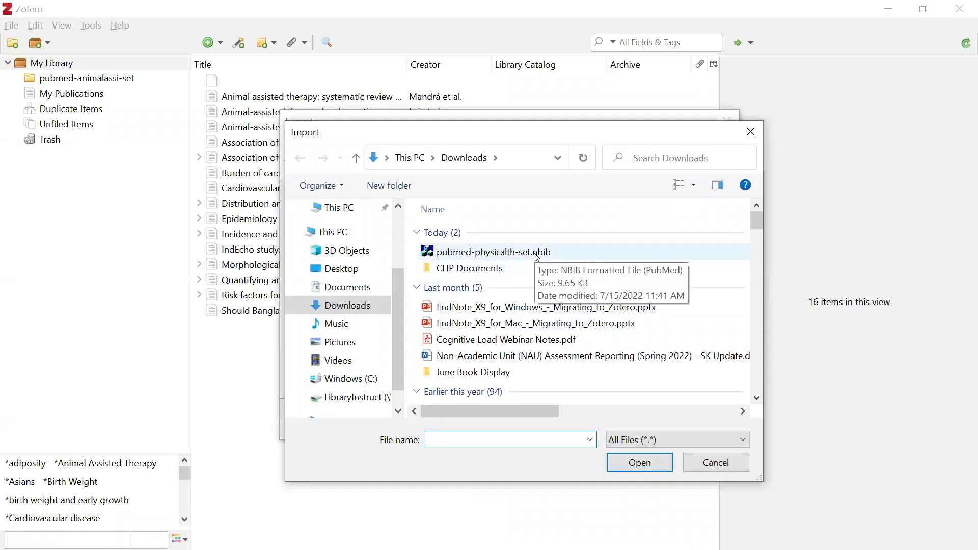
{"action": "left_click", "coordinate": [536, 253]}
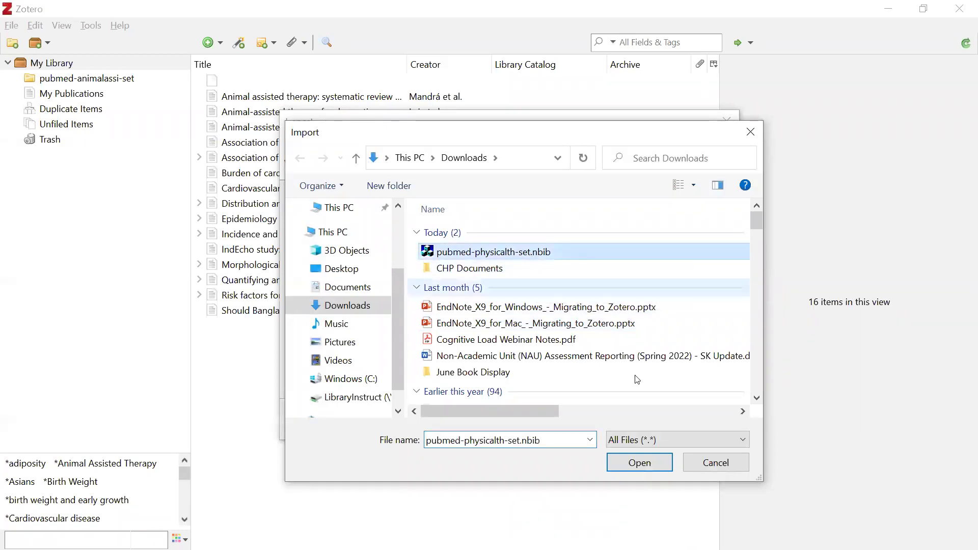
{"action": "left_click", "coordinate": [659, 470]}
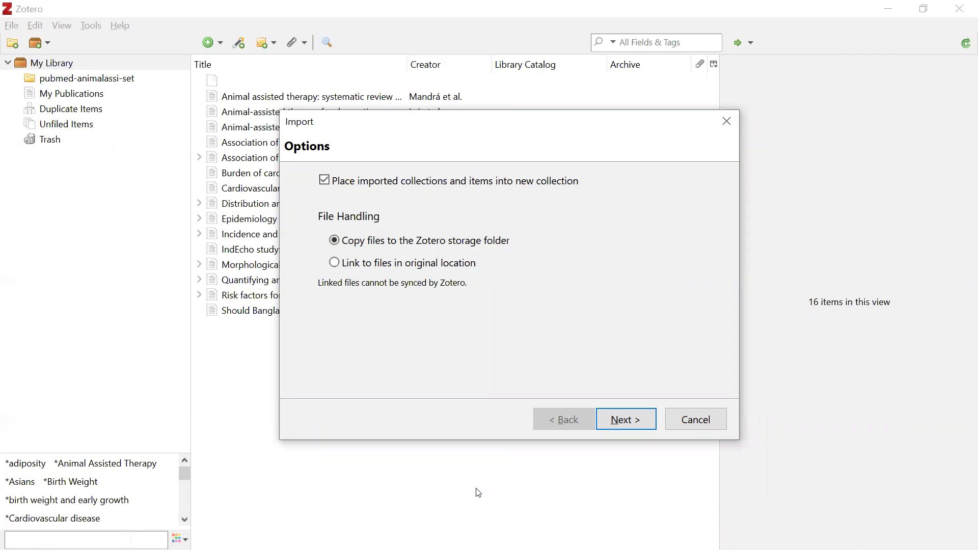
{"action": "left_click", "coordinate": [643, 428]}
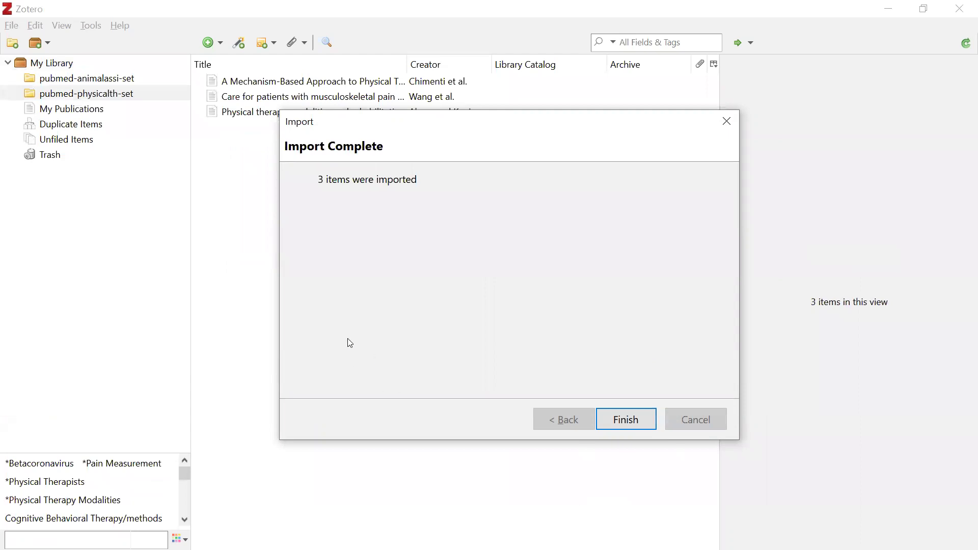
Finish the import to show the three articles in the pubmed-physicalth-set collection
{"action": "left_click", "coordinate": [631, 423]}
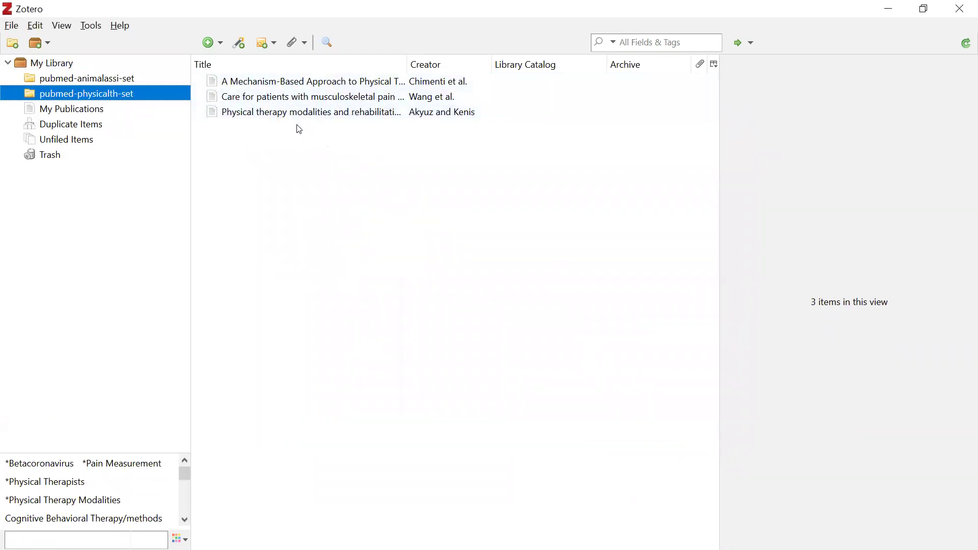